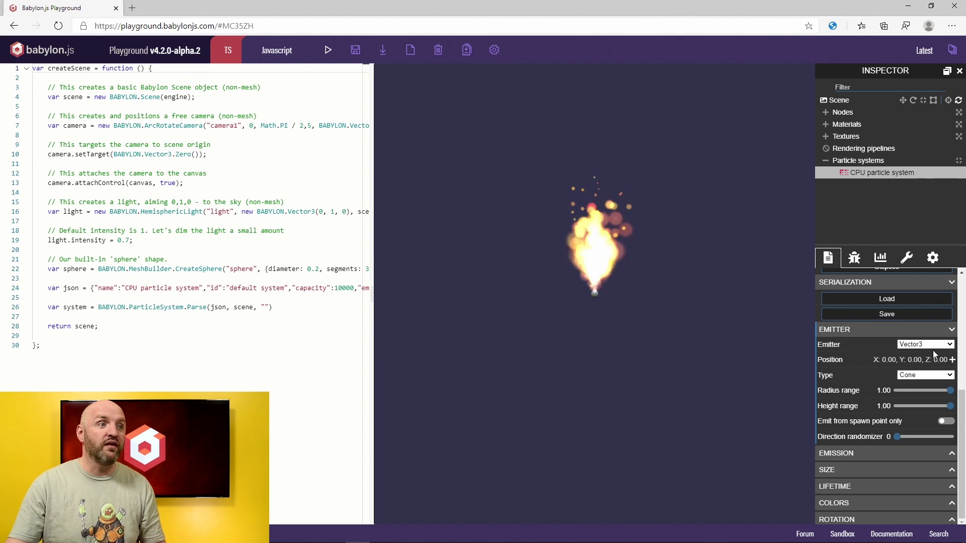
click(952, 360)
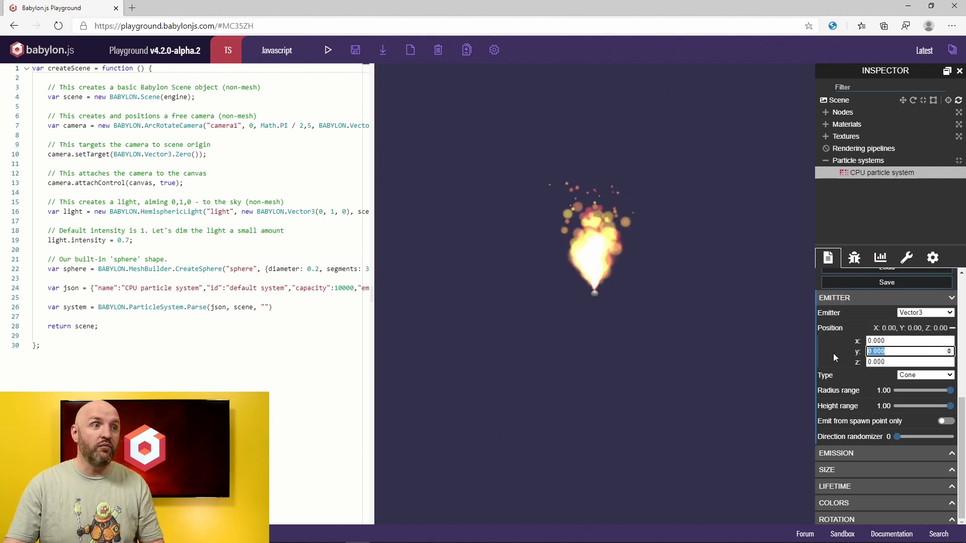
text(2)
key(Tab)
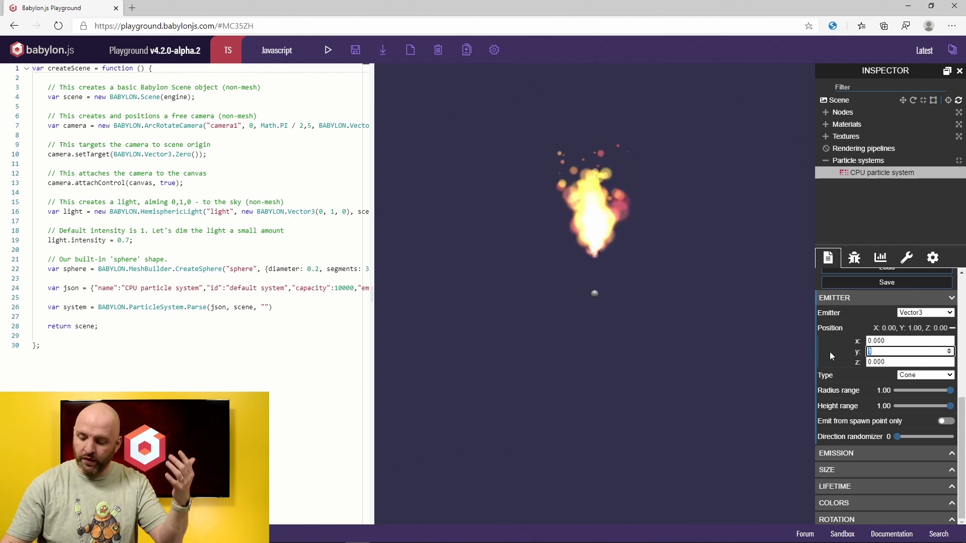
text(0)
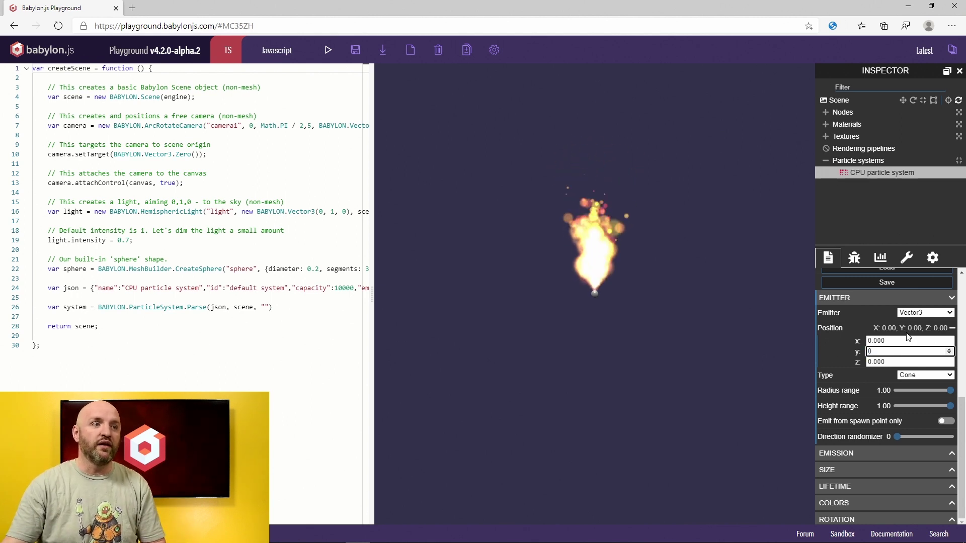
Switch the particle emitter from a fixed position to the sphere mesh
click(950, 329)
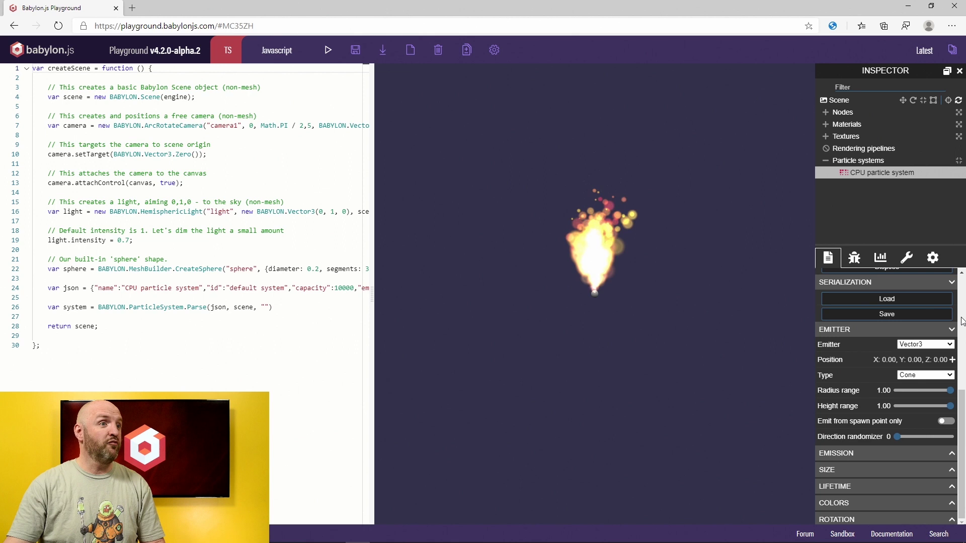
click(941, 345)
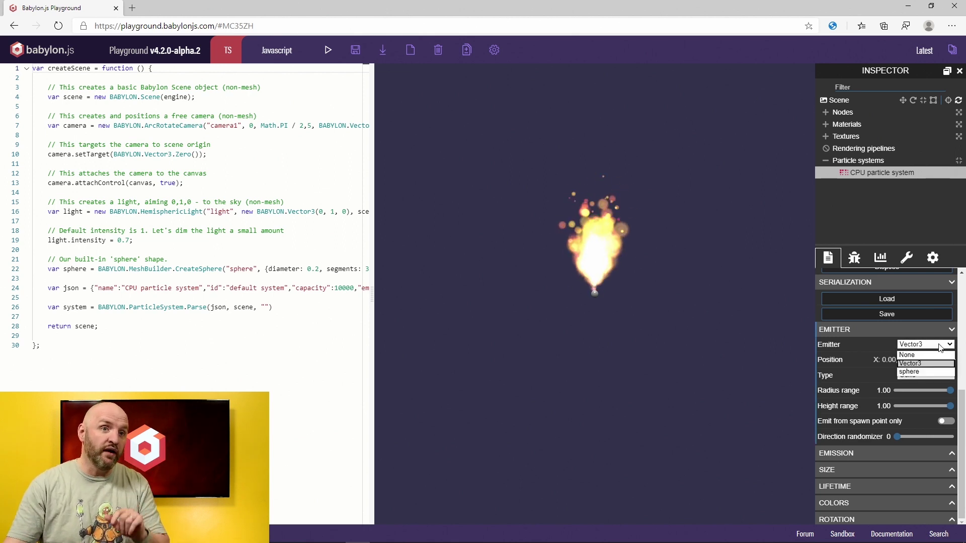
click(922, 372)
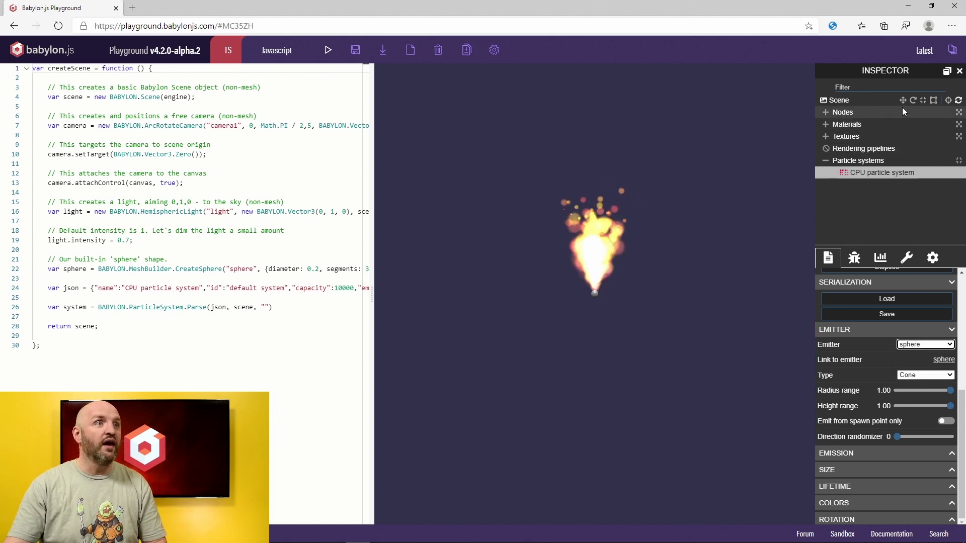
Select the sphere in Nodes and drag it to X 1.31, Z 1.64, the fire following
click(696, 212)
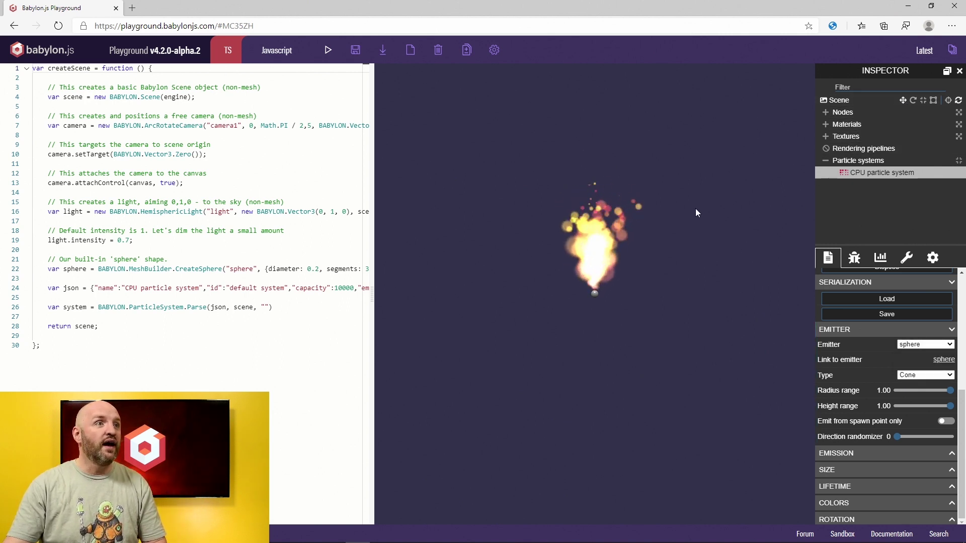
click(826, 113)
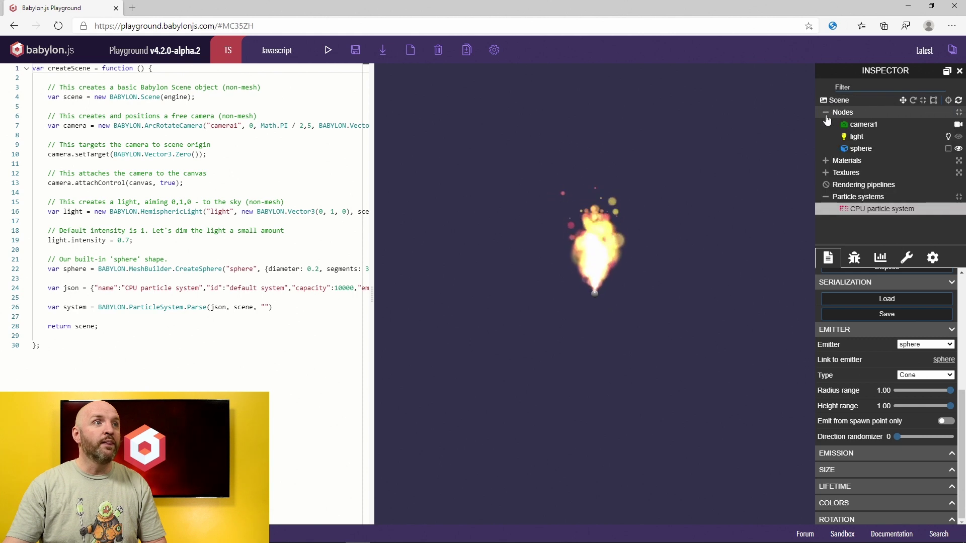
click(859, 150)
drag(603, 325, 717, 350)
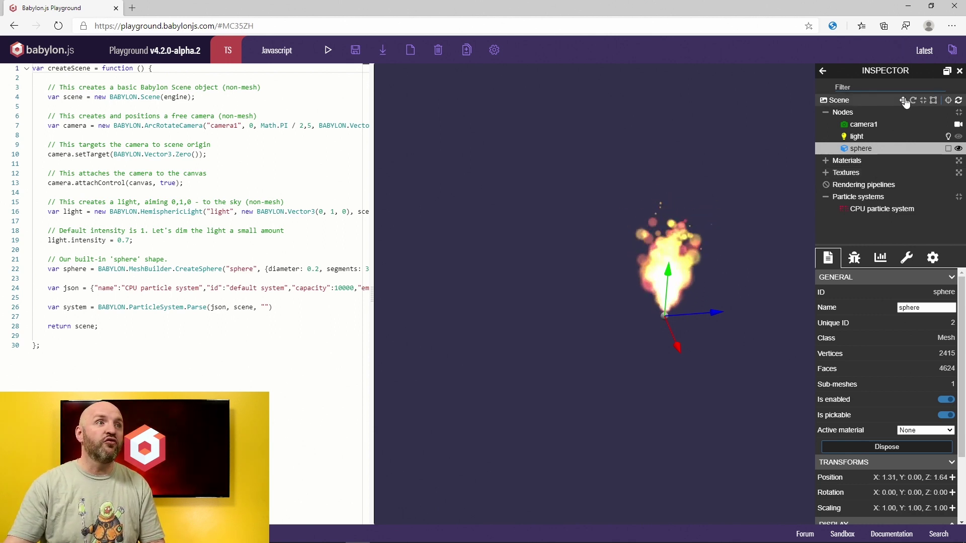
Select the CPU particle system and try the Box, then Sphere emitter types
click(827, 113)
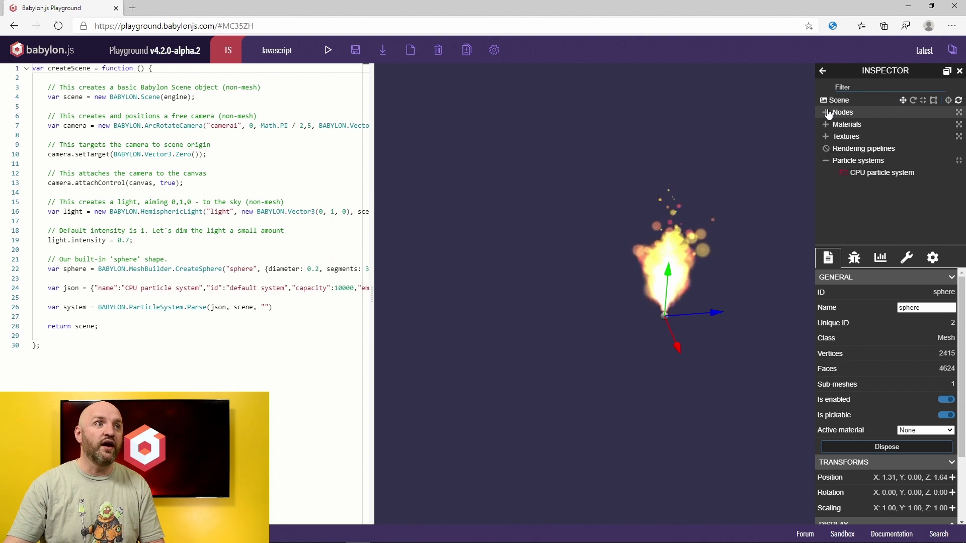
click(867, 174)
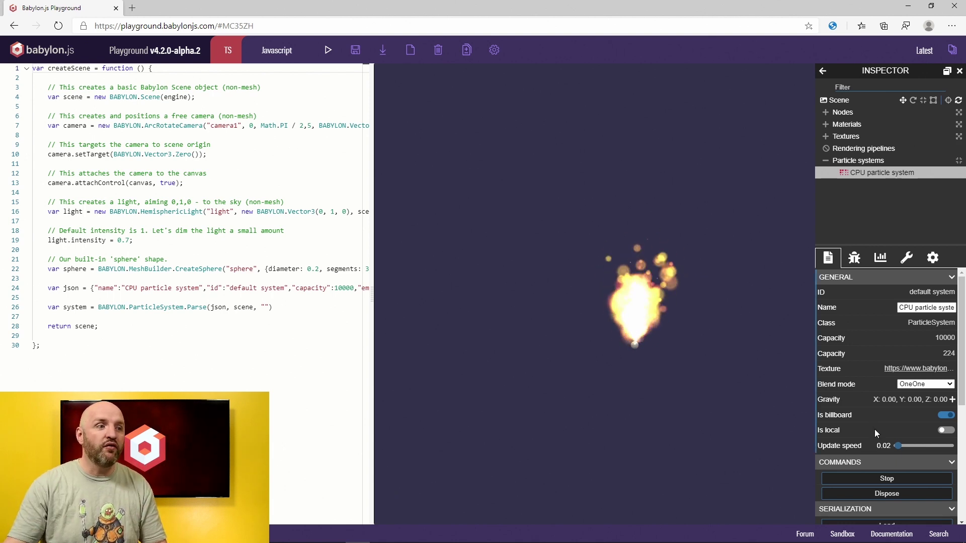
scroll(875, 430, down, 4)
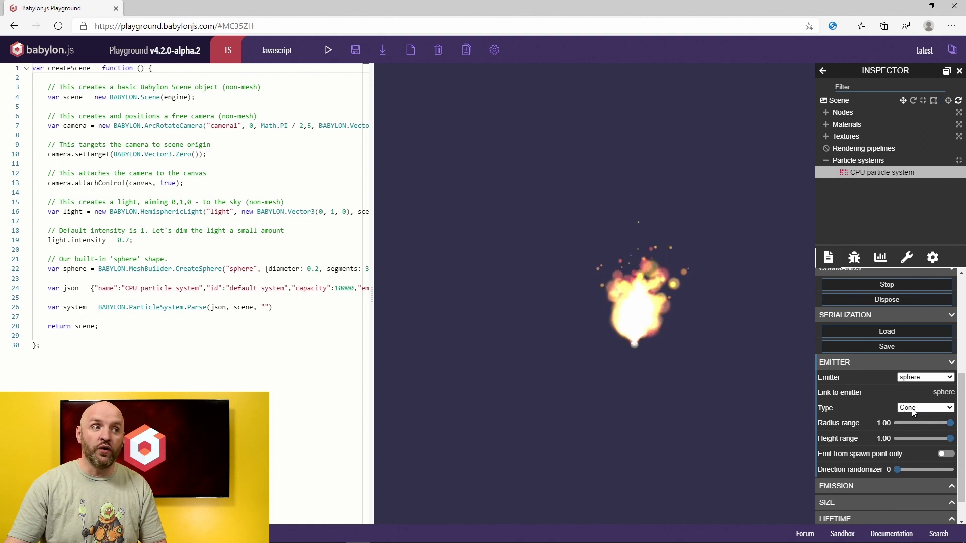
click(913, 412)
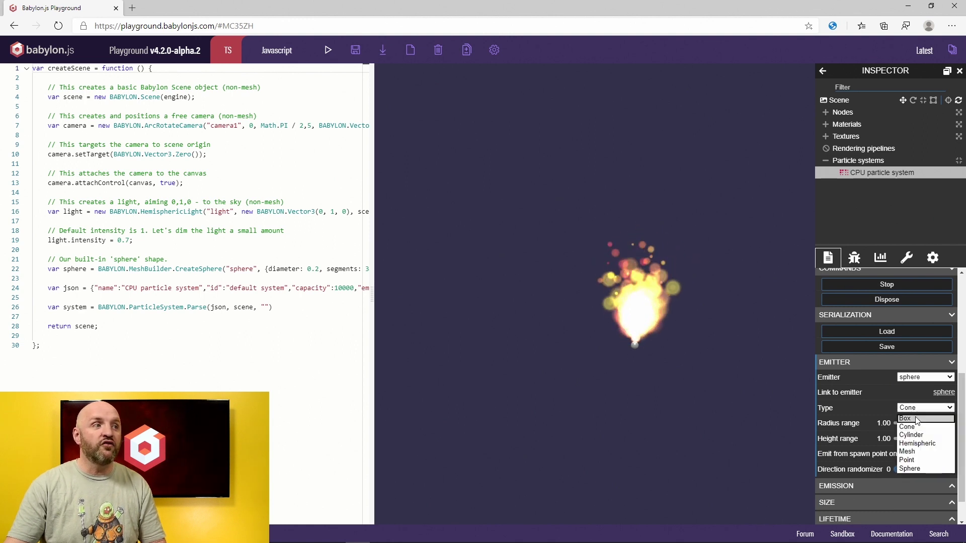
click(916, 420)
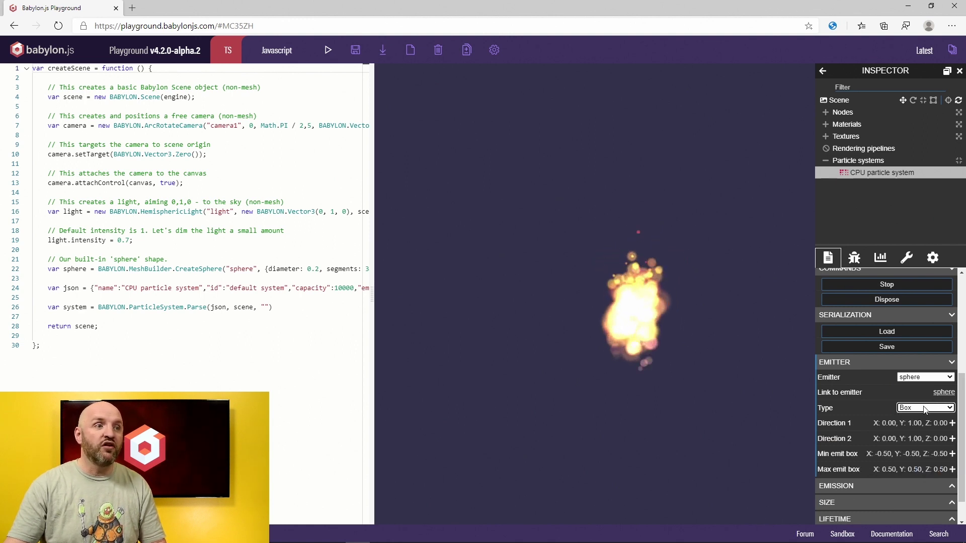
click(925, 411)
click(911, 471)
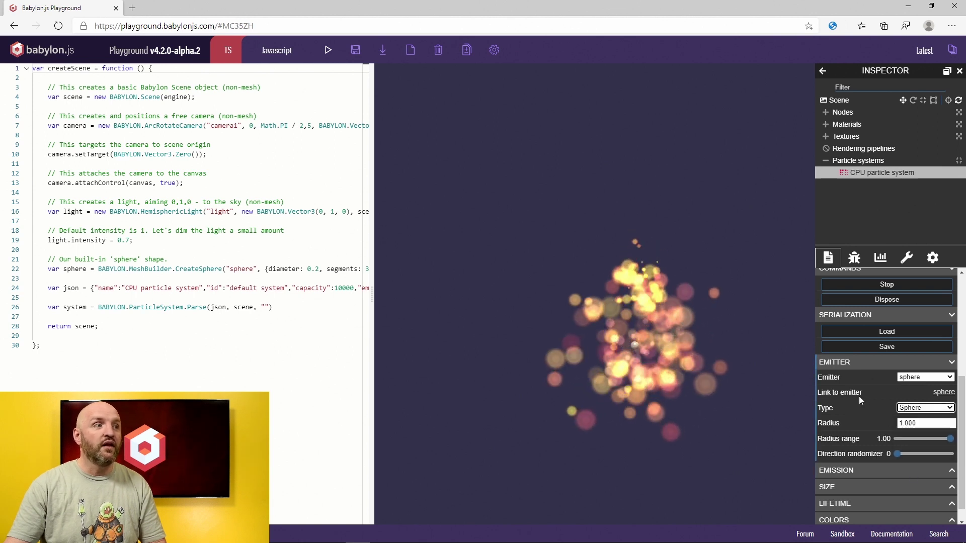
Set the emitter type to Mesh with the sphere as its source
click(924, 408)
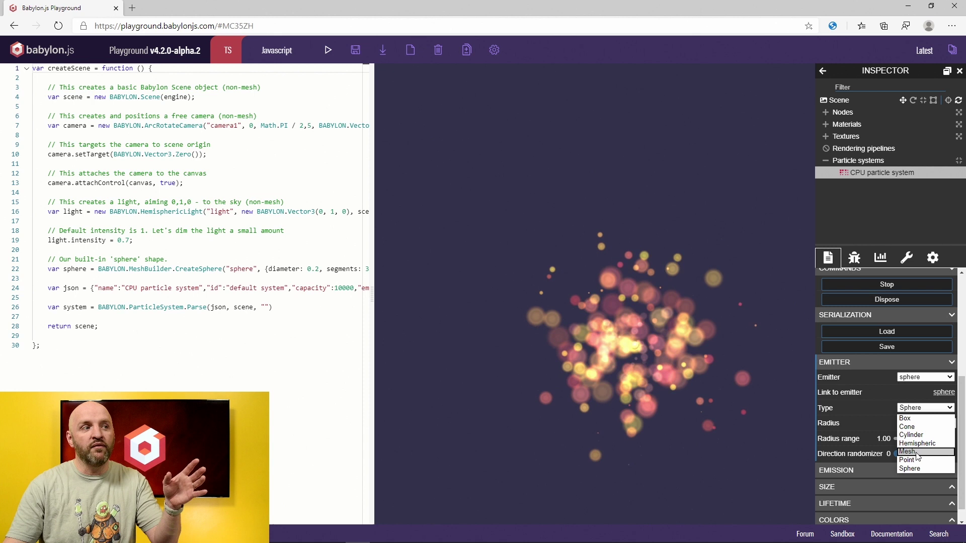
click(916, 452)
click(920, 425)
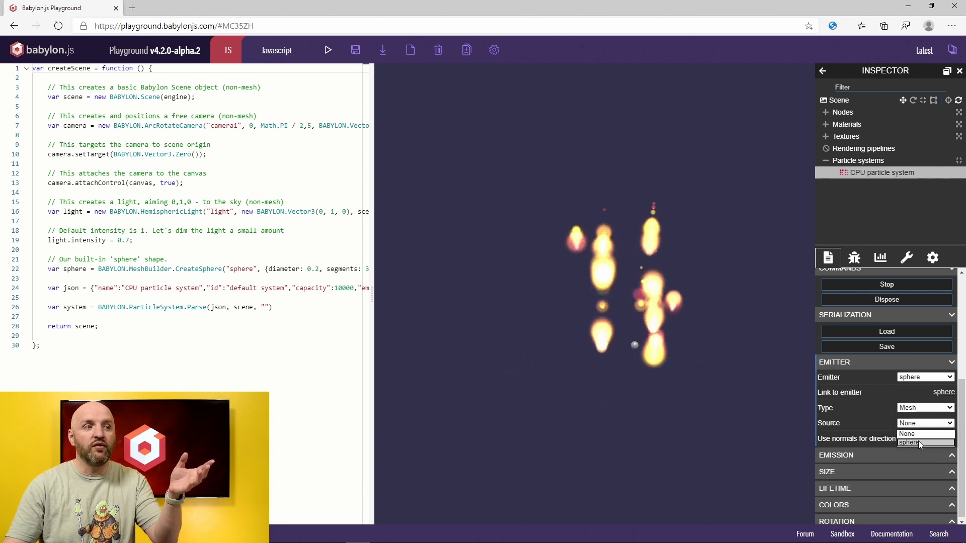
click(918, 443)
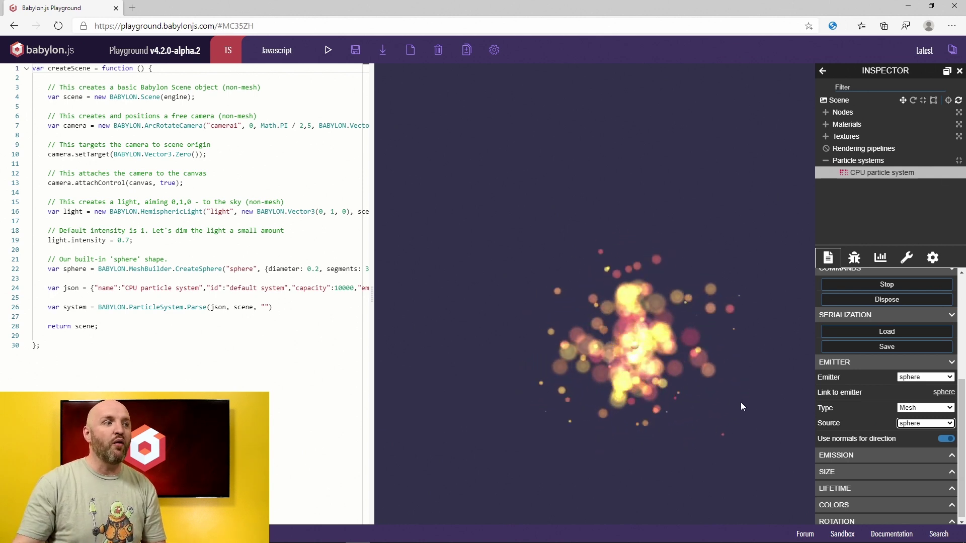
drag(742, 407, 693, 353)
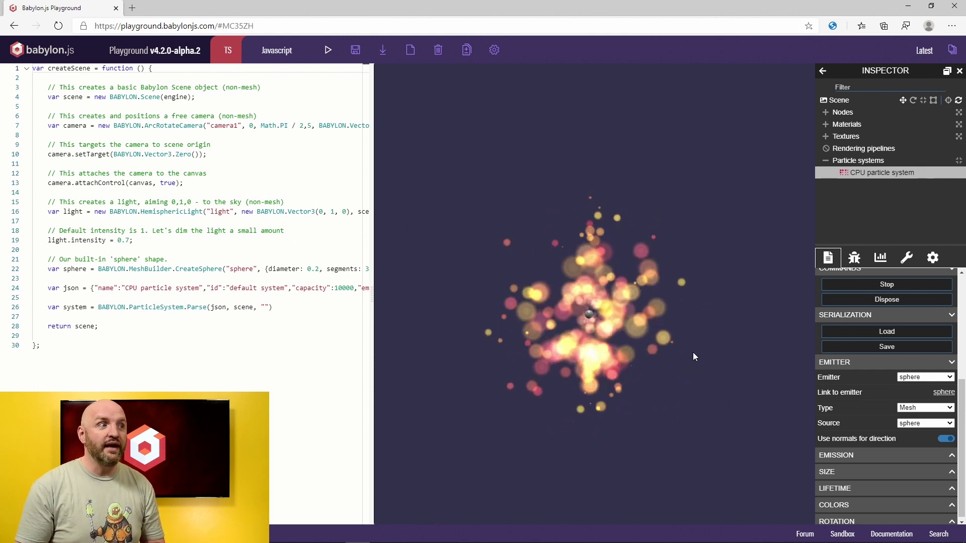
Add a new GPU particle system and stop the CPU particle system emitting
right_click(859, 161)
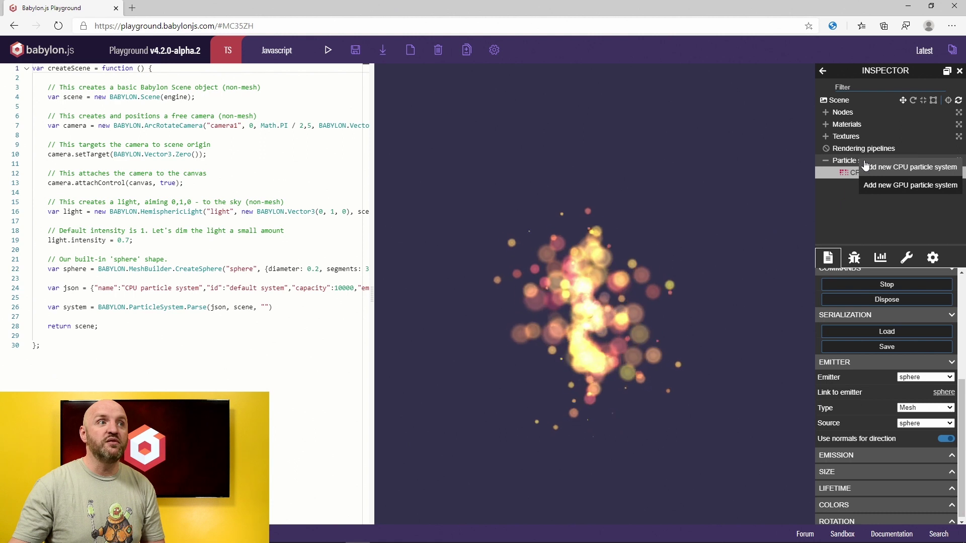
click(891, 185)
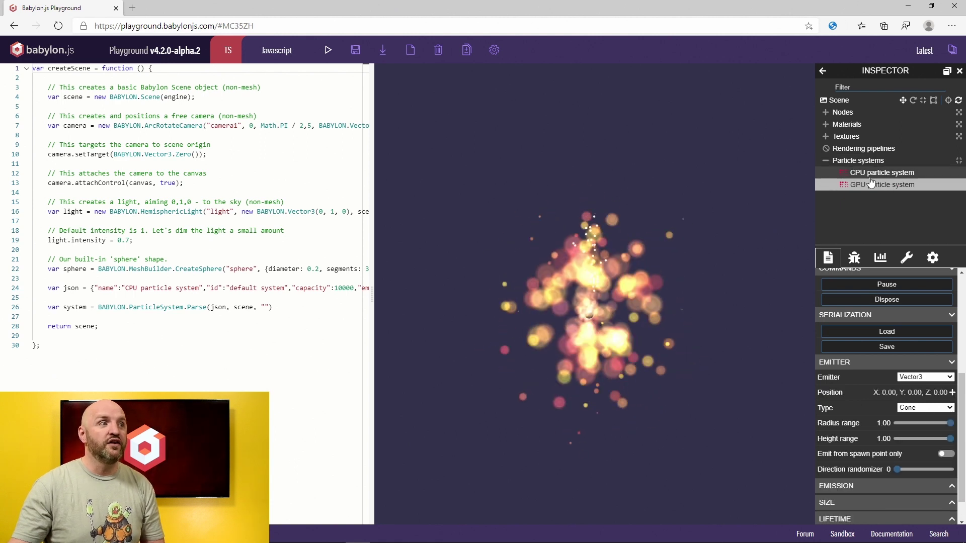
click(878, 173)
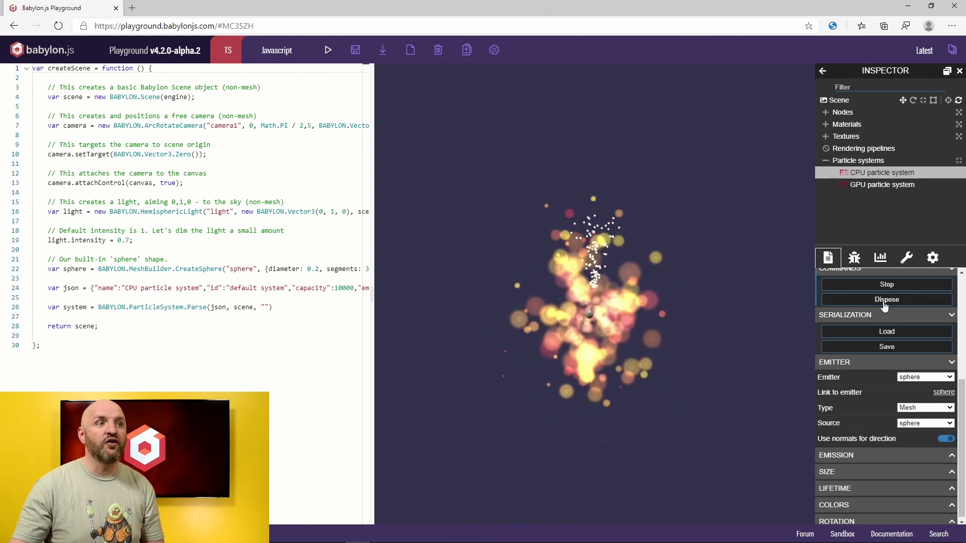
click(875, 285)
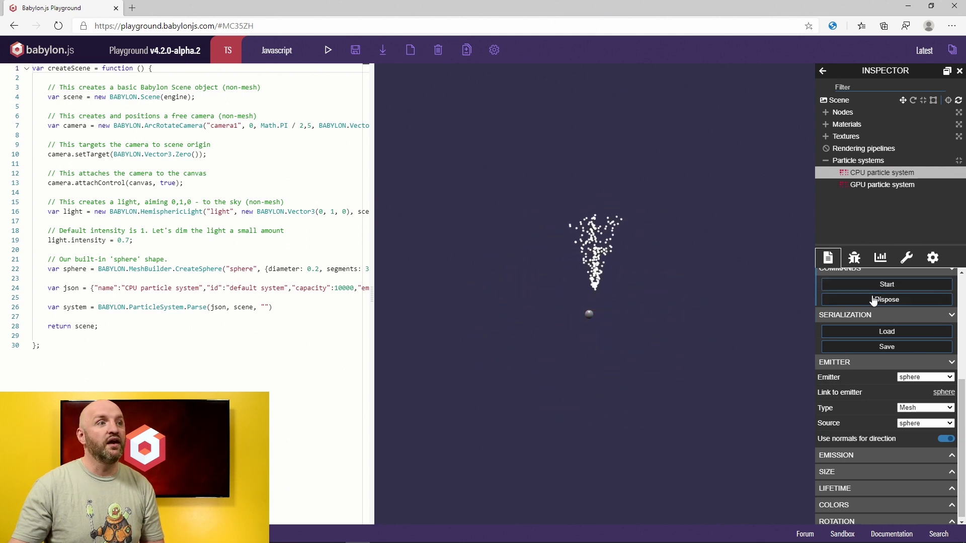
Make the sphere mesh the GPU particle system's emitter
click(878, 186)
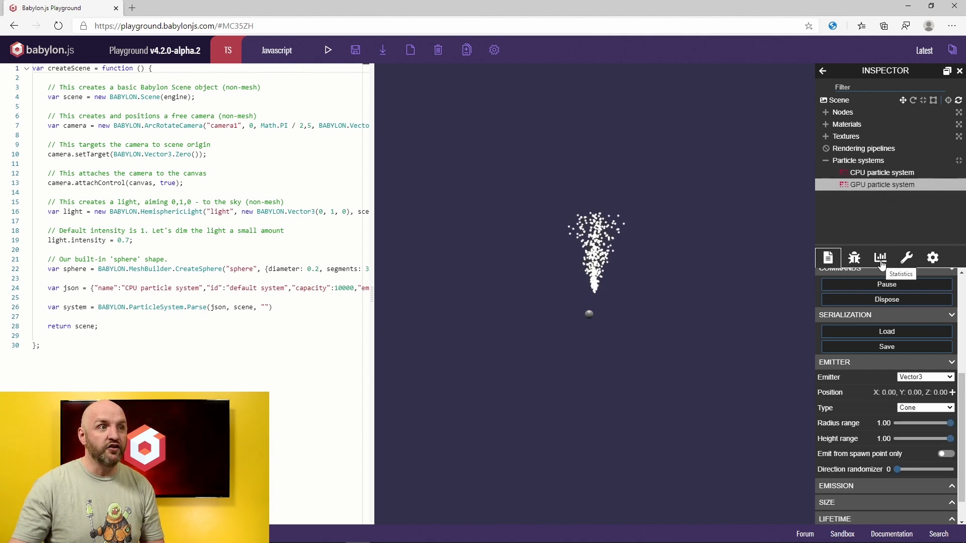
click(925, 379)
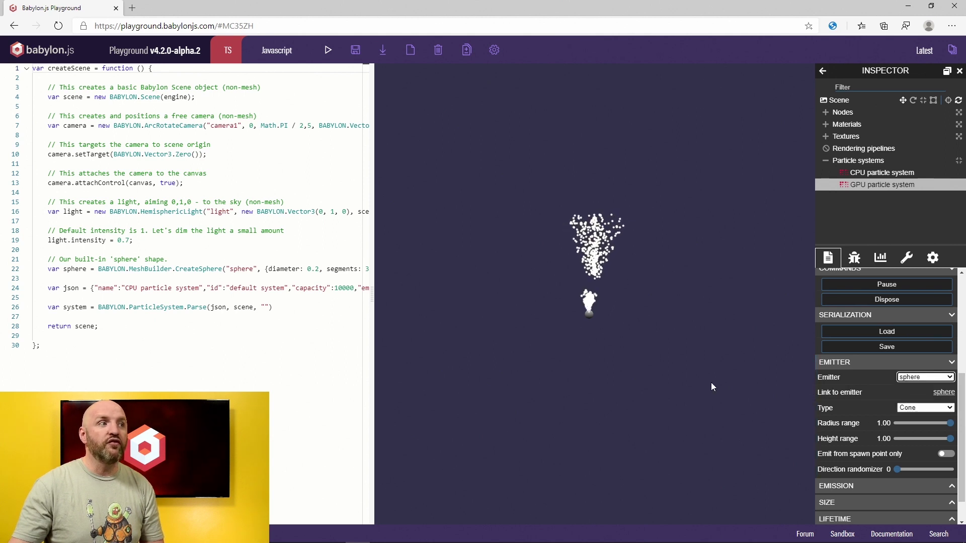
drag(711, 382, 678, 350)
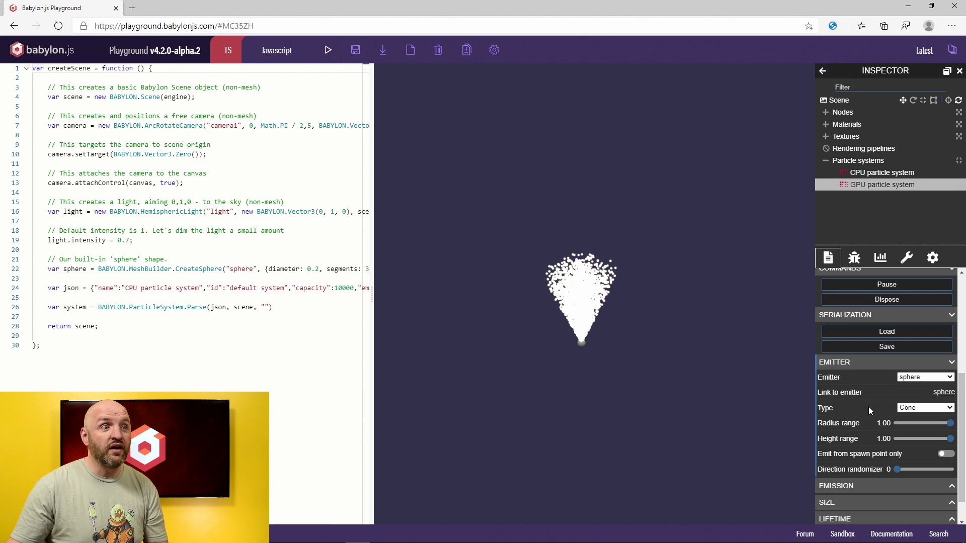
Set the GPU particle system's emission Rate to 10000
scroll(875, 407, down, 1)
scroll(898, 294, up, 1)
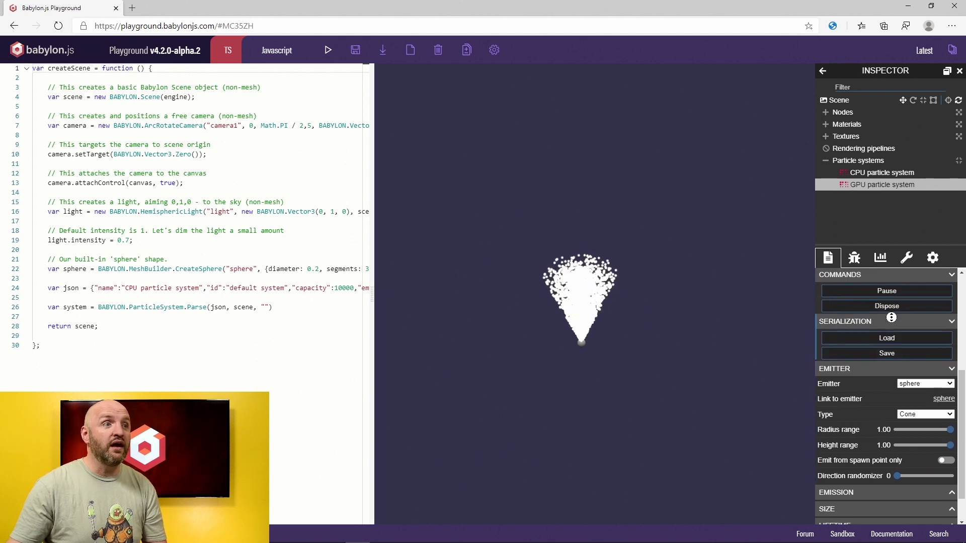
scroll(891, 332, down, 1)
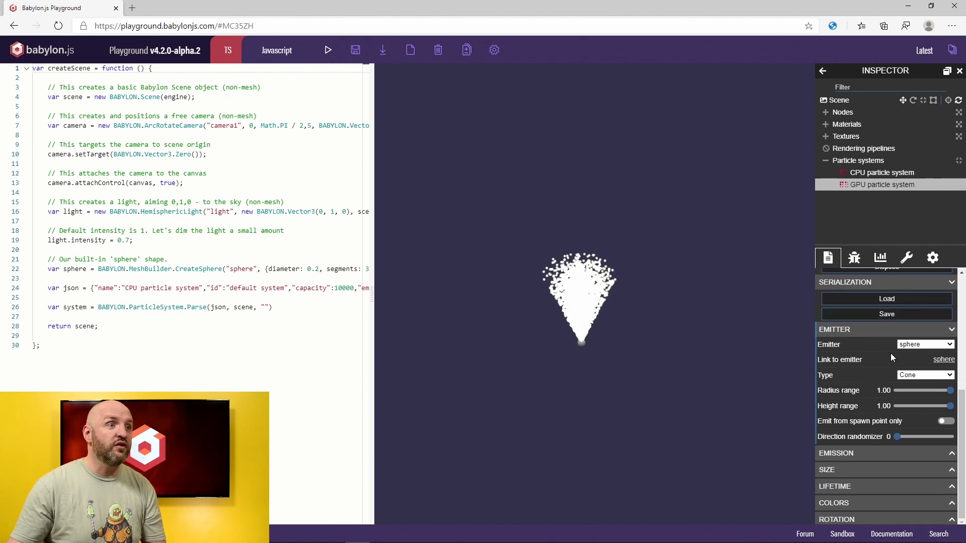
scroll(890, 353, up, 6)
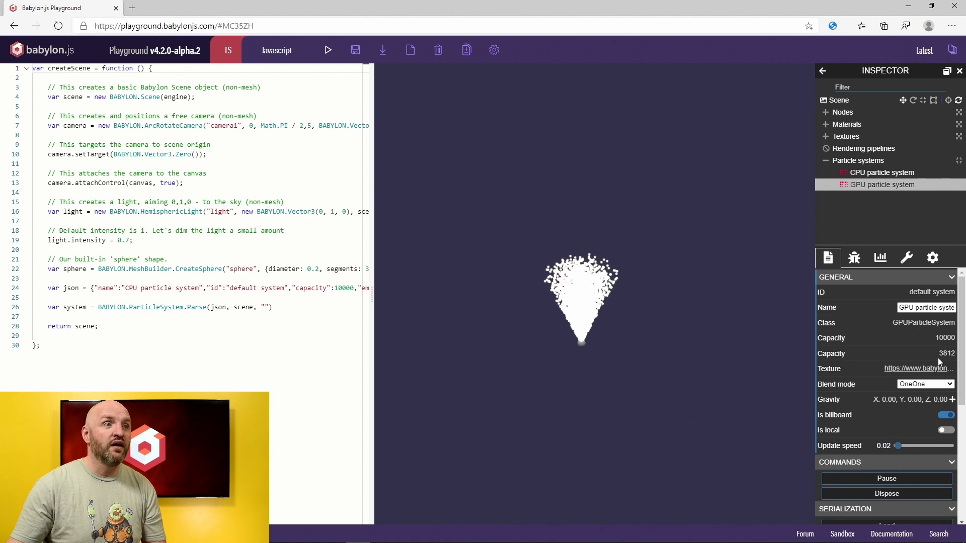
scroll(893, 393, down, 6)
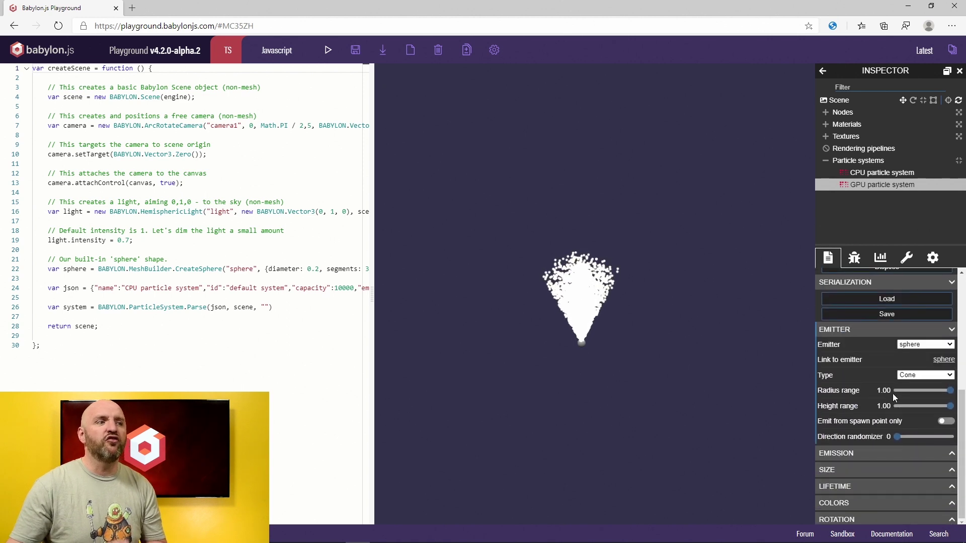
click(887, 454)
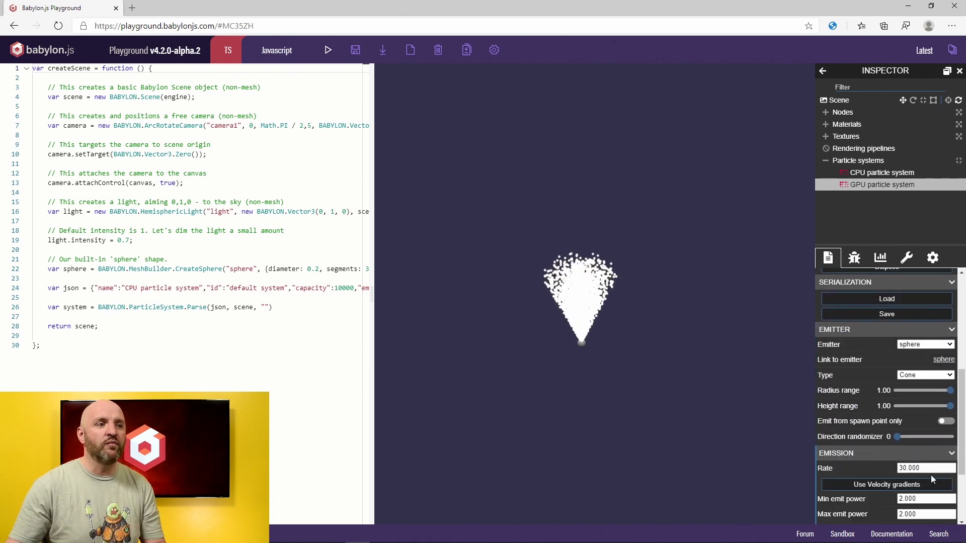
drag(934, 469, 889, 470)
text(1)
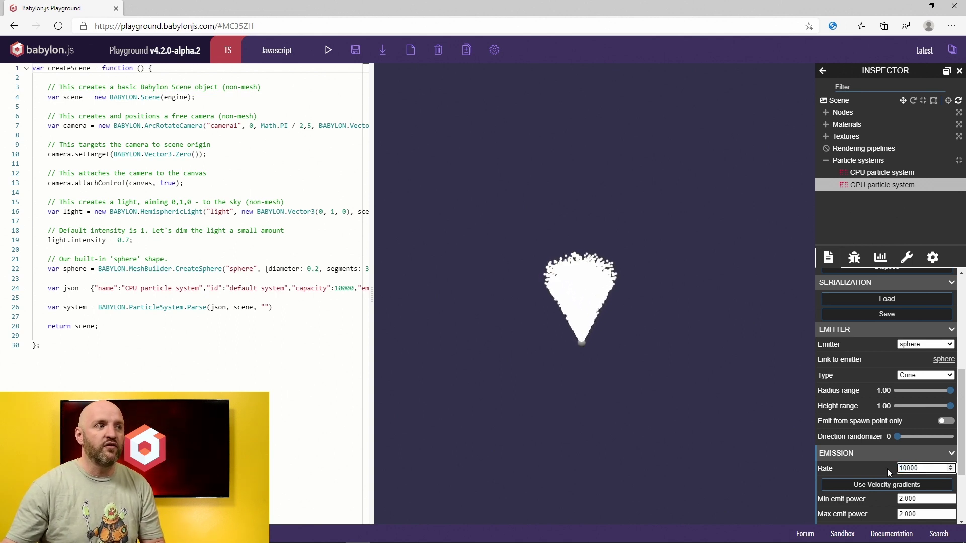
Change the emitter type from Cone to Sphere
click(925, 375)
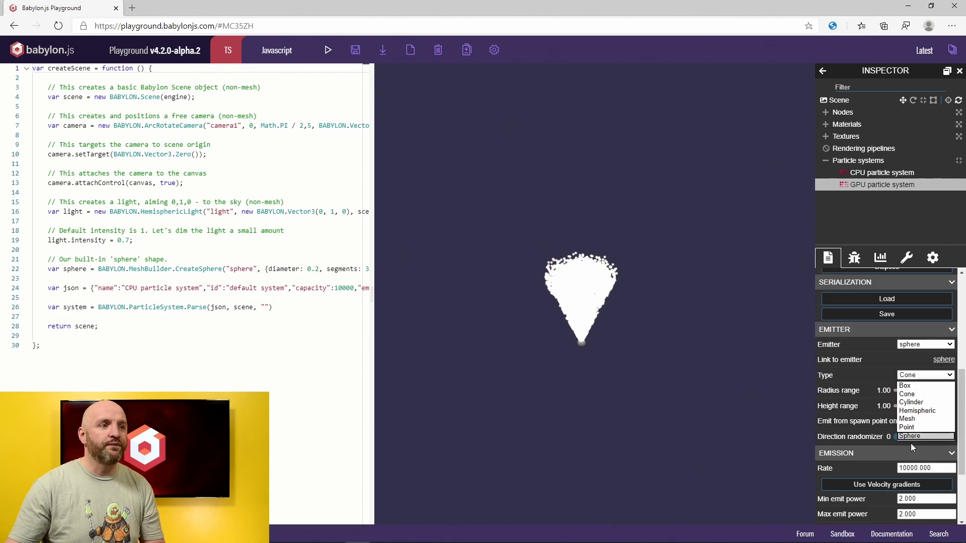
click(910, 437)
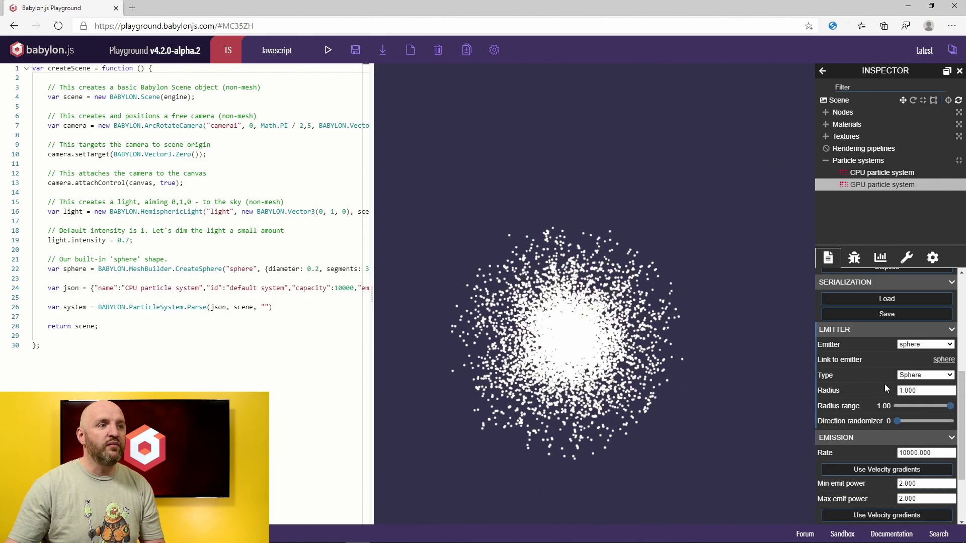
scroll(889, 398, down, 2)
Set the particles' Max lifetime to 2 seconds
click(875, 500)
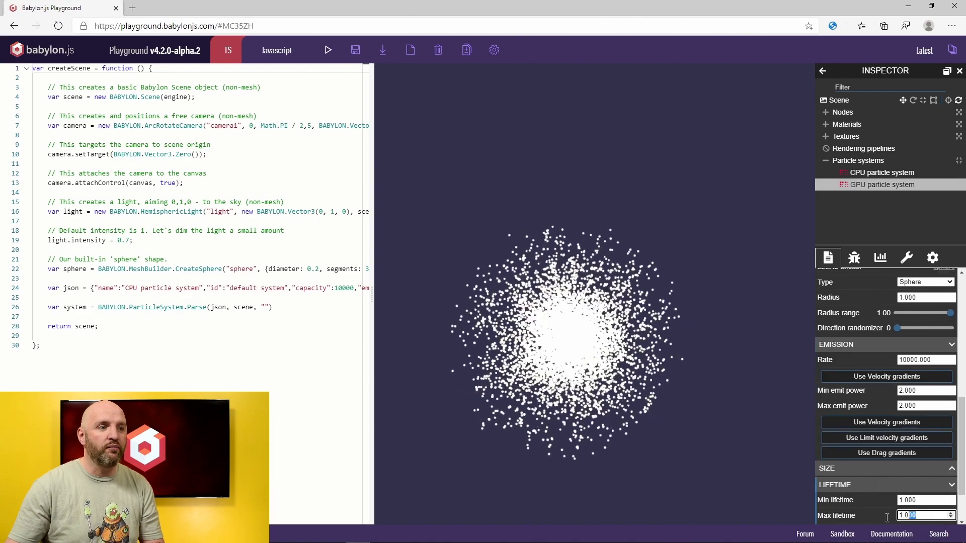
key(Tab)
key(BackSpace)
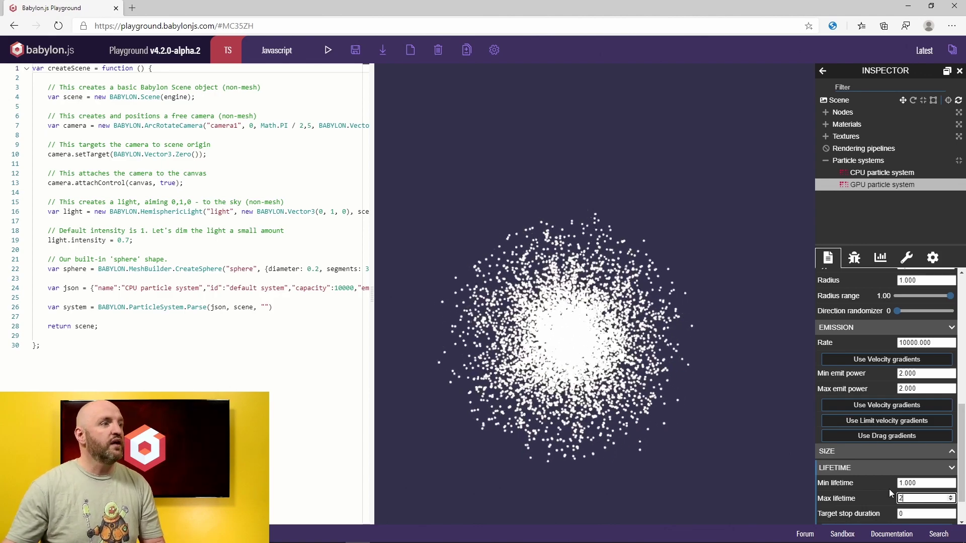
text(2)
click(703, 439)
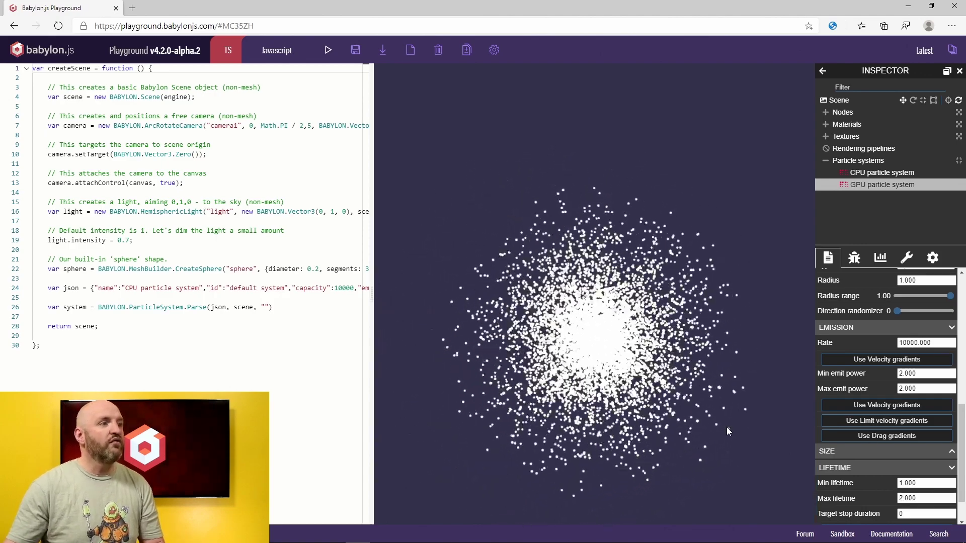
right_drag(730, 419, 653, 402)
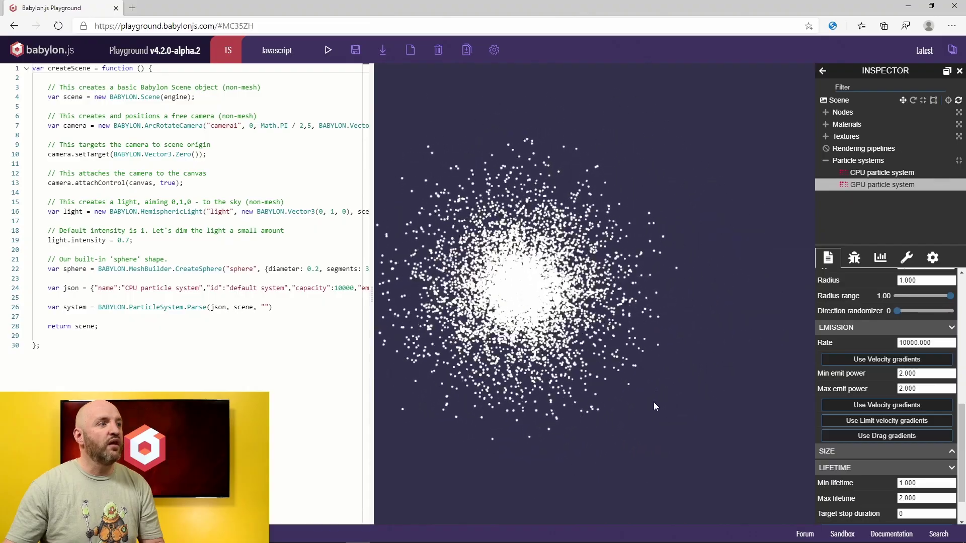
scroll(858, 427, down, 1)
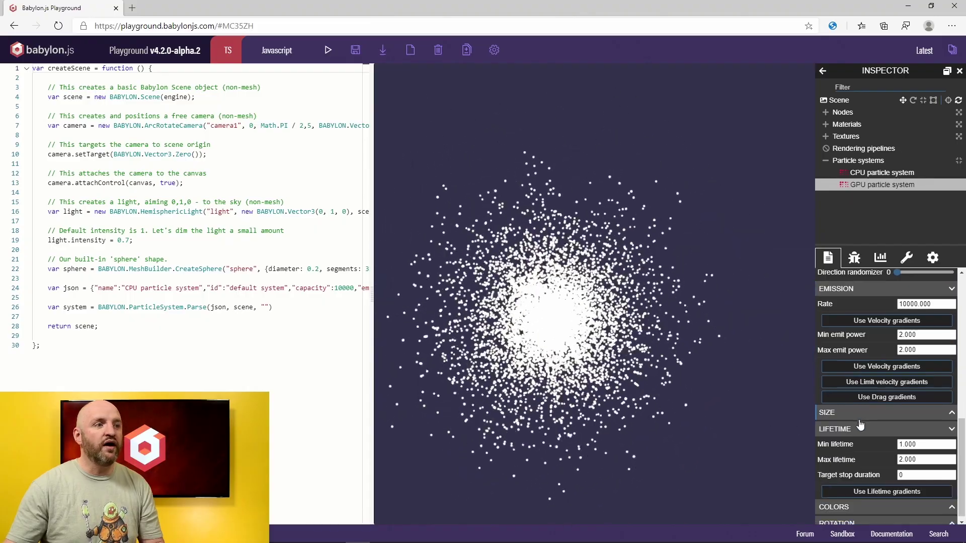
Set Color 2 to red and Color dead to black
click(863, 504)
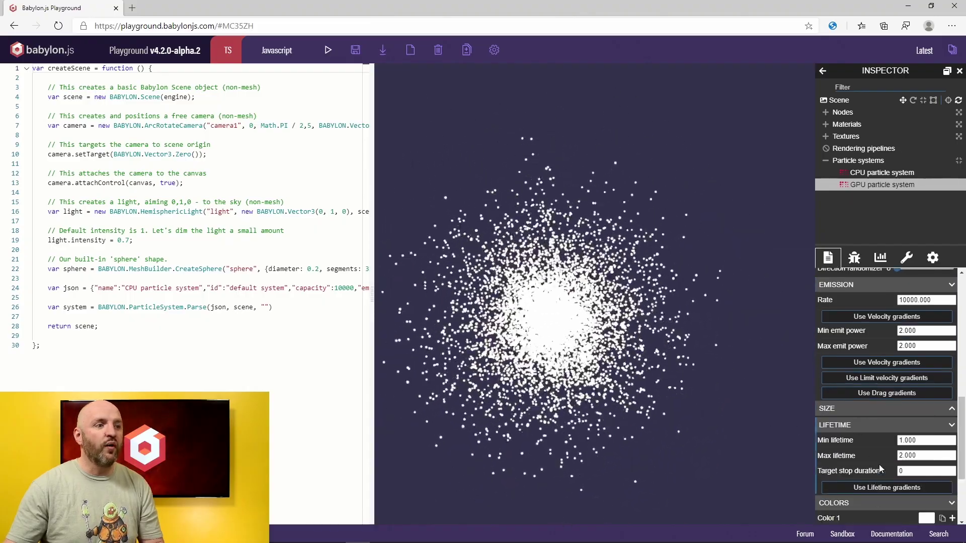
scroll(887, 463, down, 3)
click(927, 402)
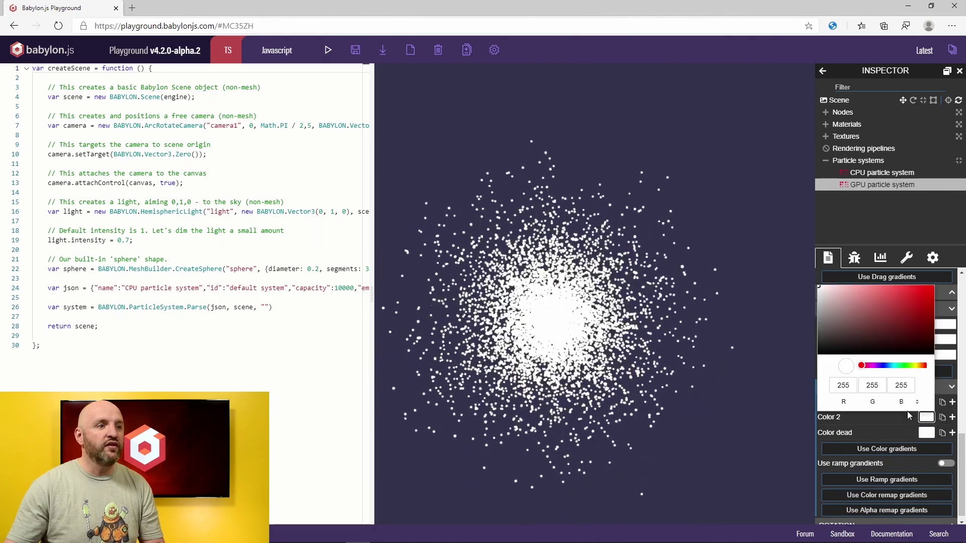
click(933, 288)
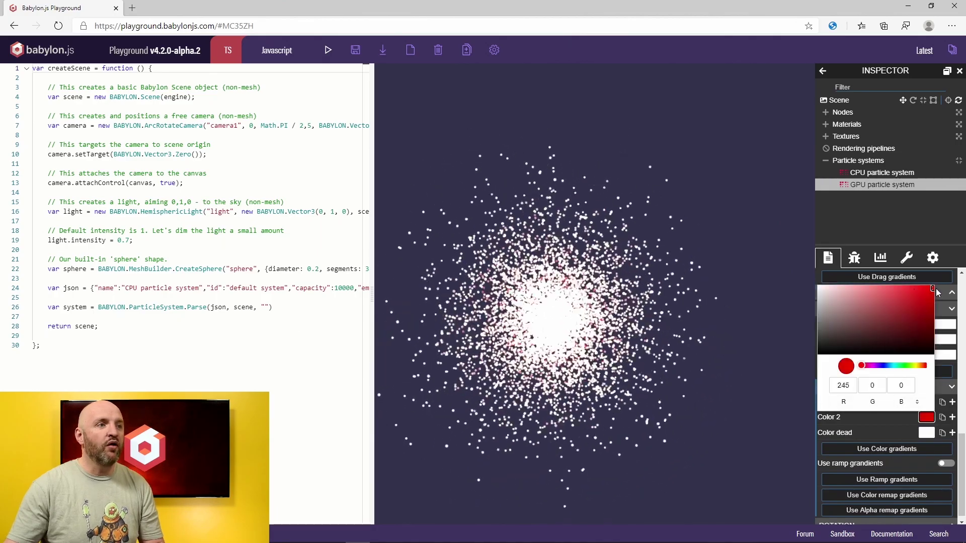
click(927, 417)
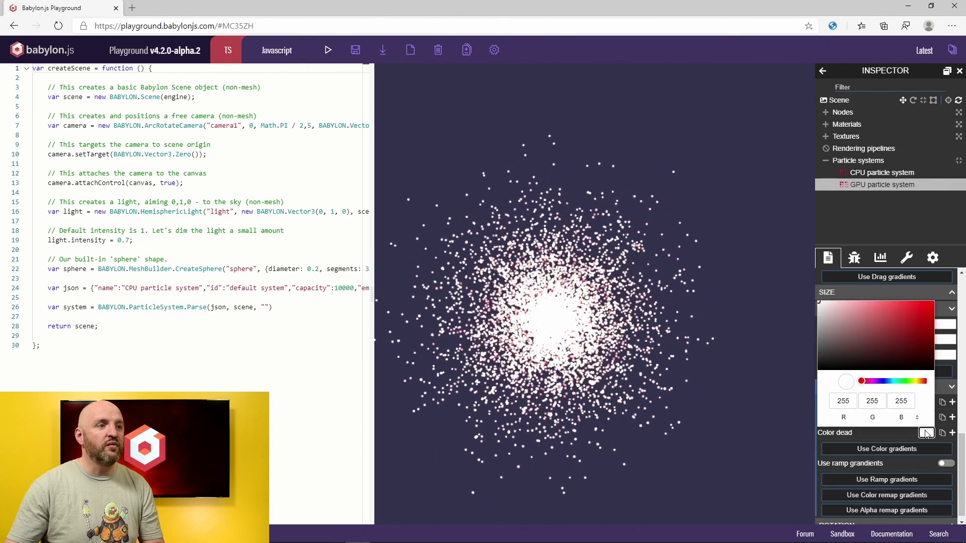
drag(881, 331, 778, 382)
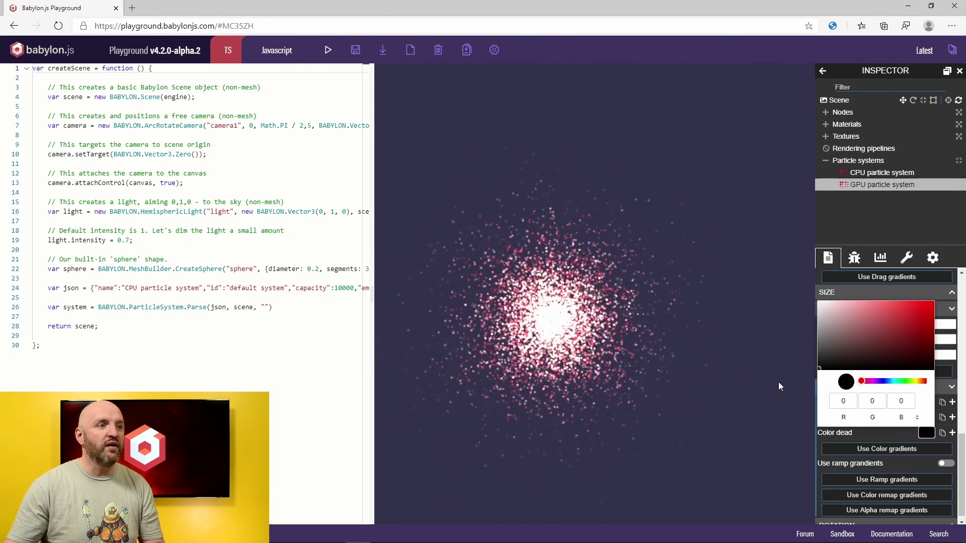
click(743, 401)
scroll(719, 335, up, 5)
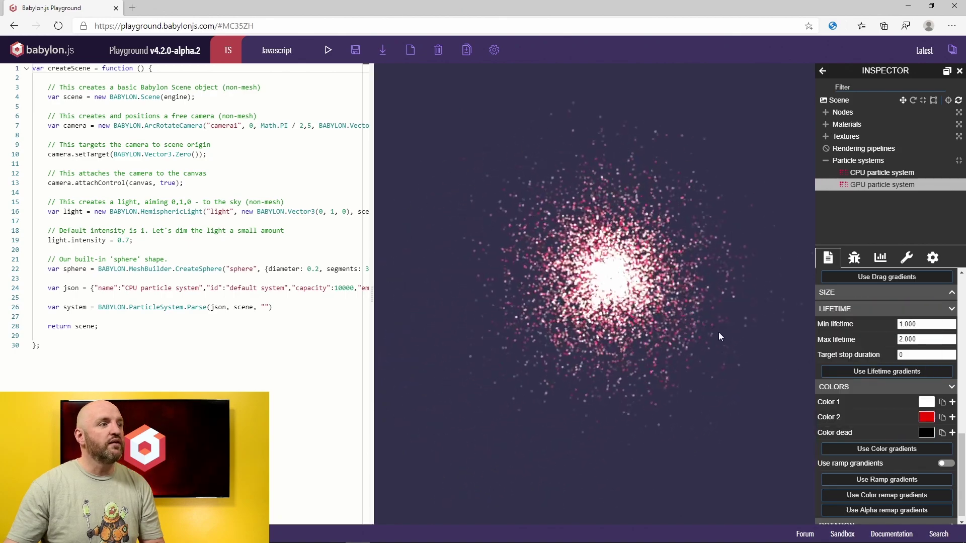
scroll(719, 335, up, 3)
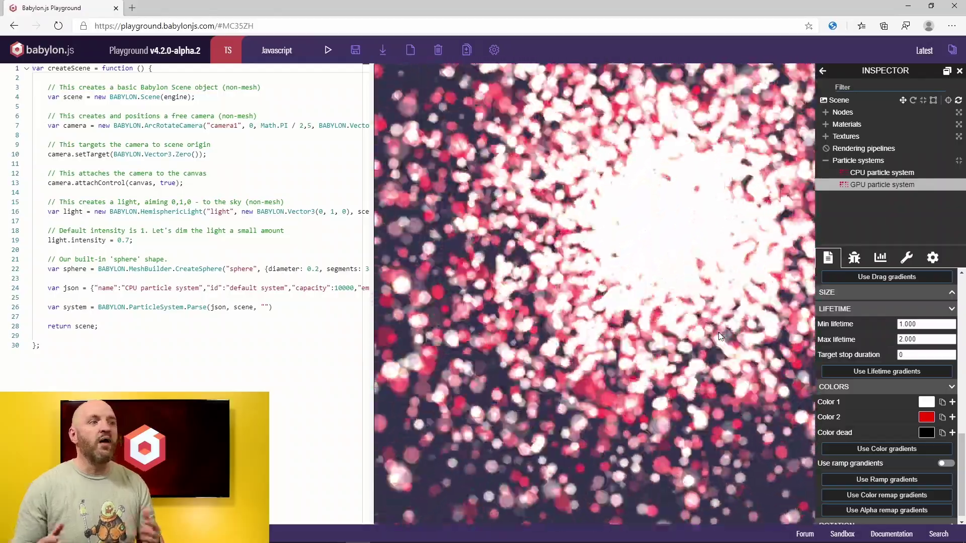